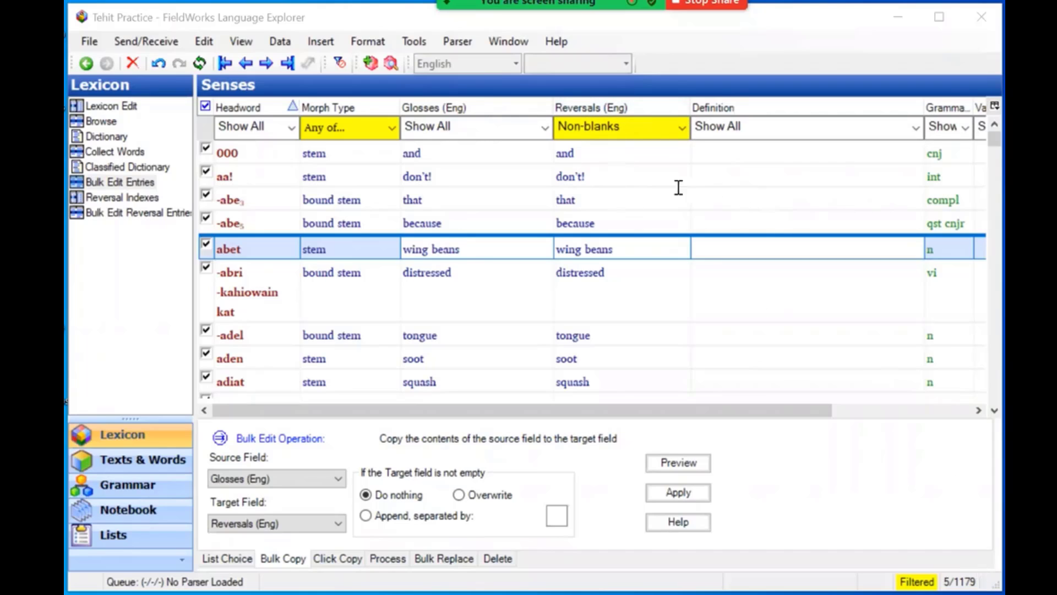
Filter the senses to blank English reversals and to English glosses containing "(k)" anywhere
{"action": "left_click", "coordinate": [682, 127]}
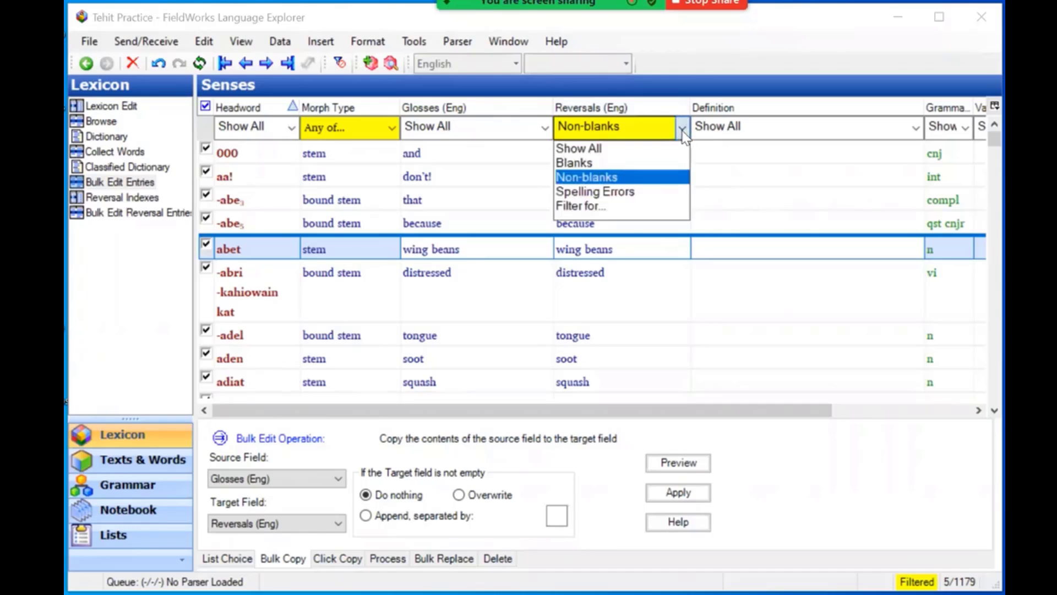
{"action": "left_click", "coordinate": [594, 164]}
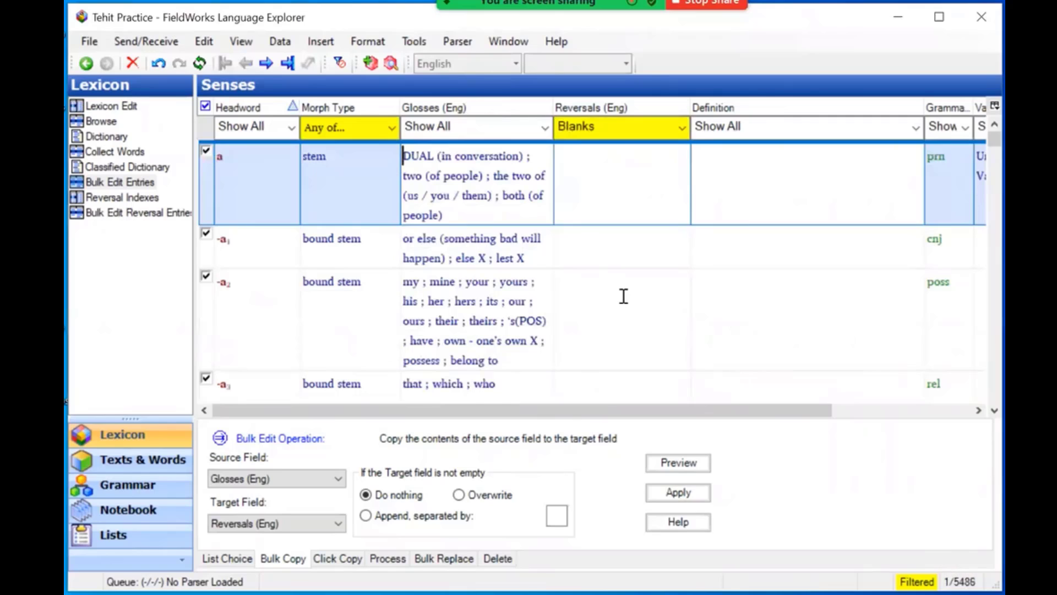
{"action": "left_click", "coordinate": [546, 130]}
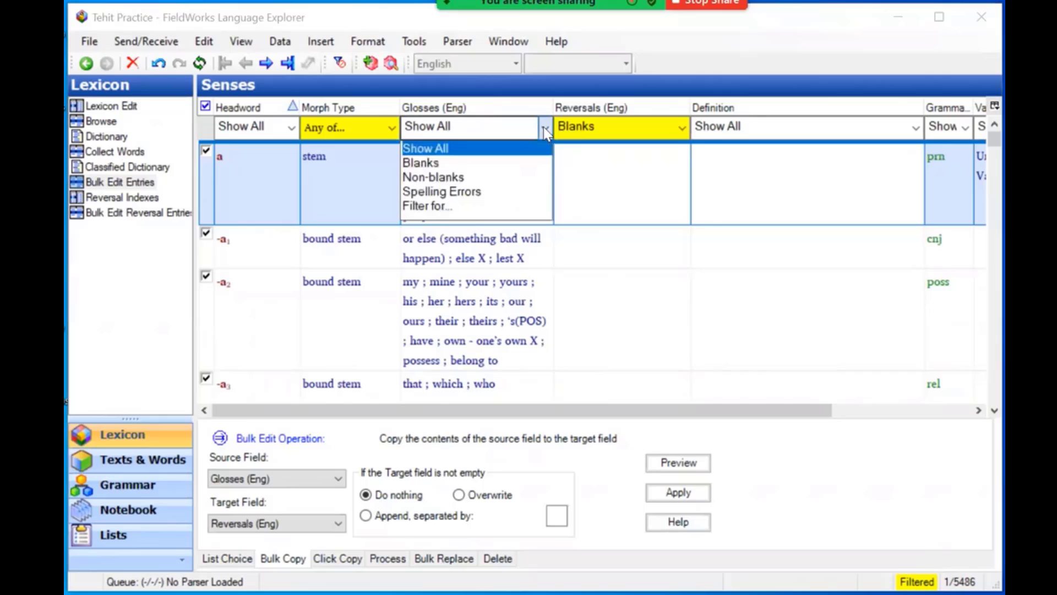
{"action": "left_click", "coordinate": [440, 207]}
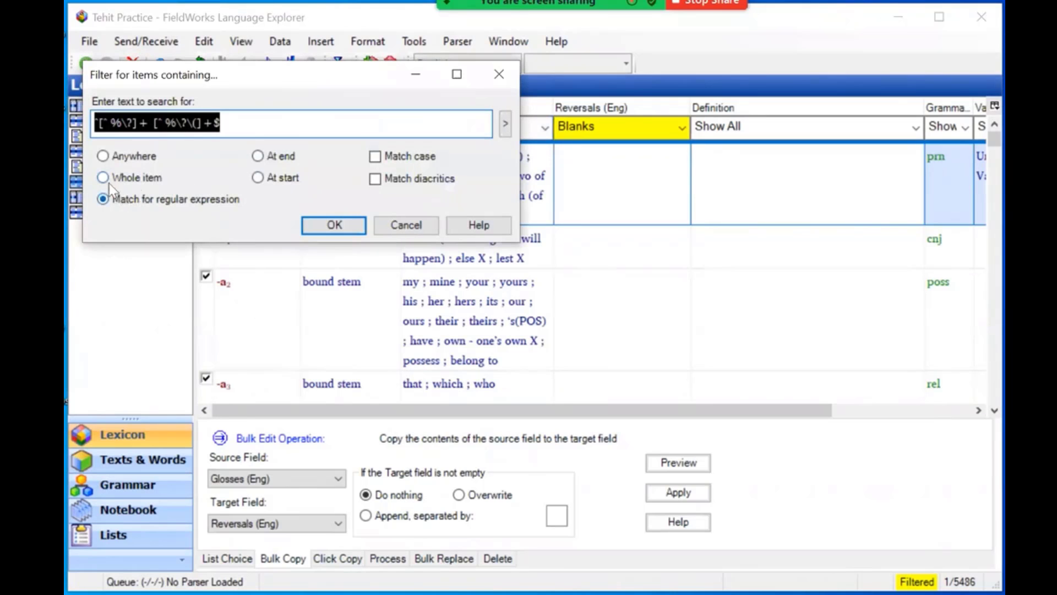
{"action": "left_click", "coordinate": [104, 154]}
{"action": "type", "text": "(s"}
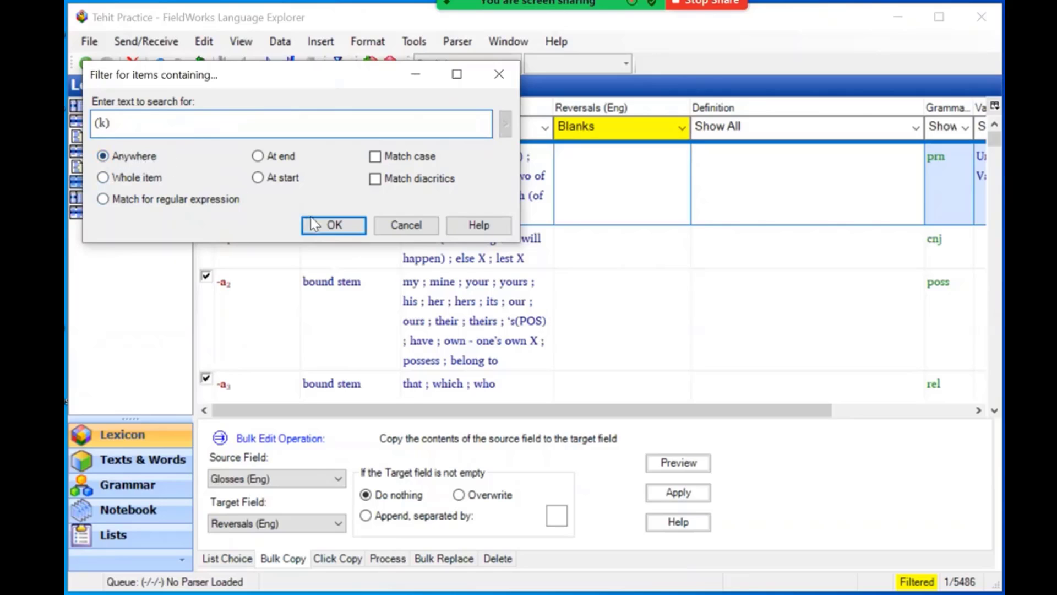
{"action": "left_click", "coordinate": [329, 223]}
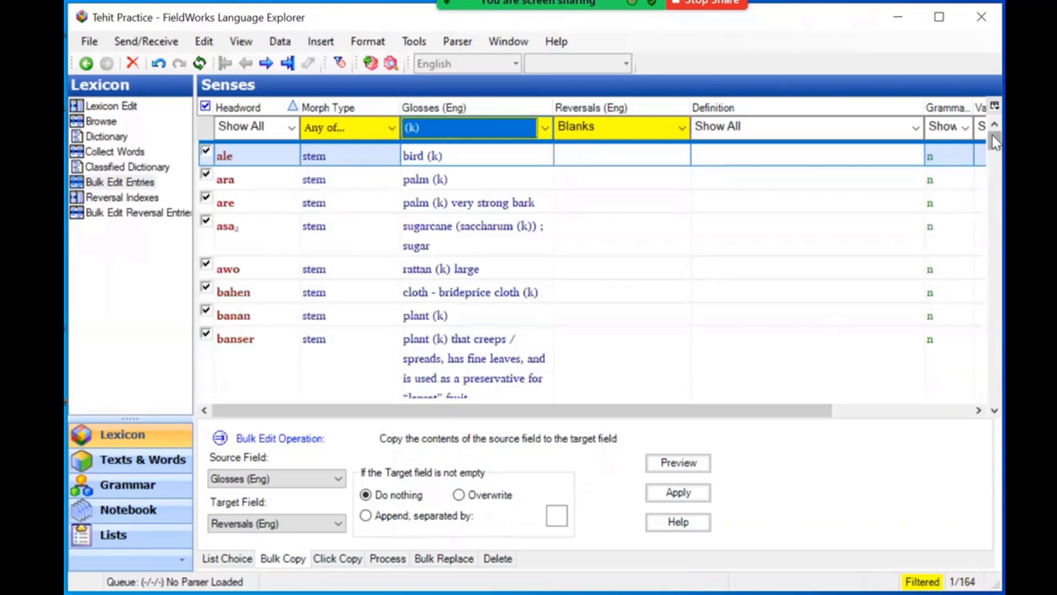
Switch the English glosses filter to regular expression matching and escape both parentheses so the pattern reads \(k\)
{"action": "left_click_drag", "start_coordinate": [995, 141], "coordinate": [1001, 202]}
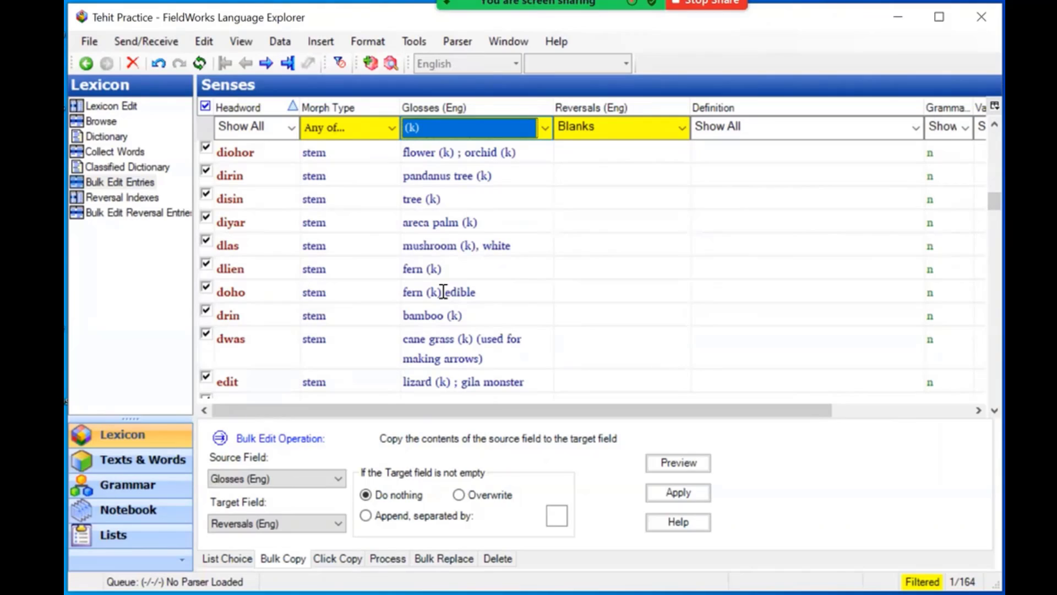
{"action": "left_click_drag", "start_coordinate": [998, 209], "coordinate": [1000, 233]}
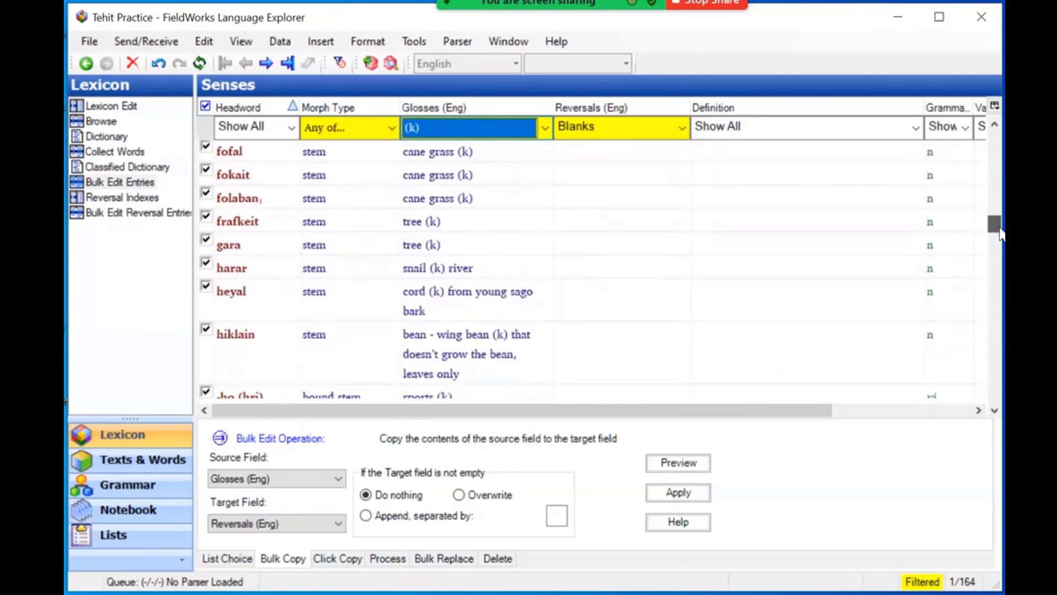
{"action": "left_click_drag", "start_coordinate": [1000, 233], "coordinate": [1000, 237]}
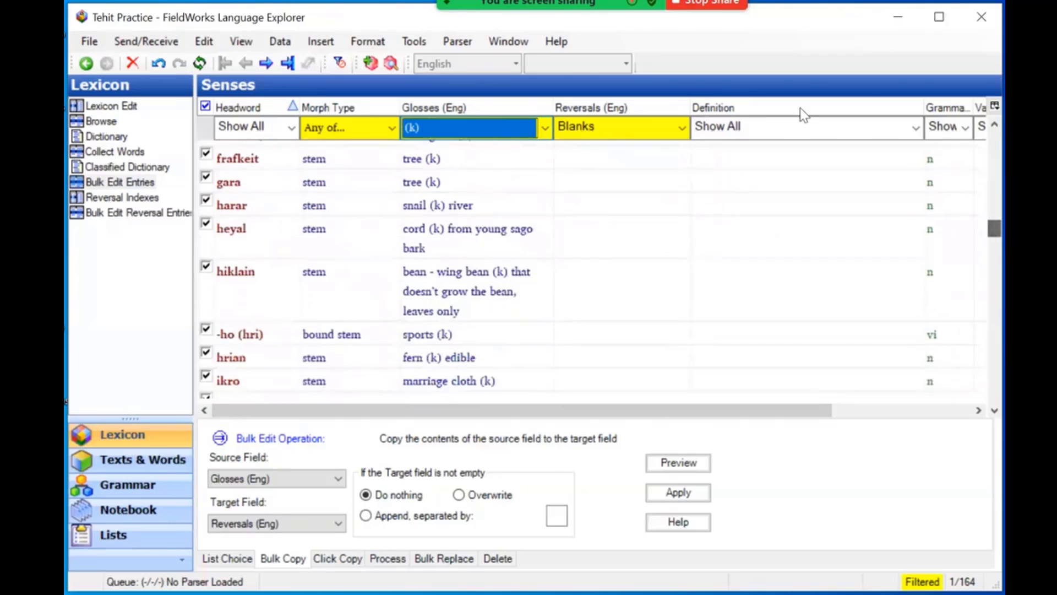
{"action": "left_click", "coordinate": [545, 130]}
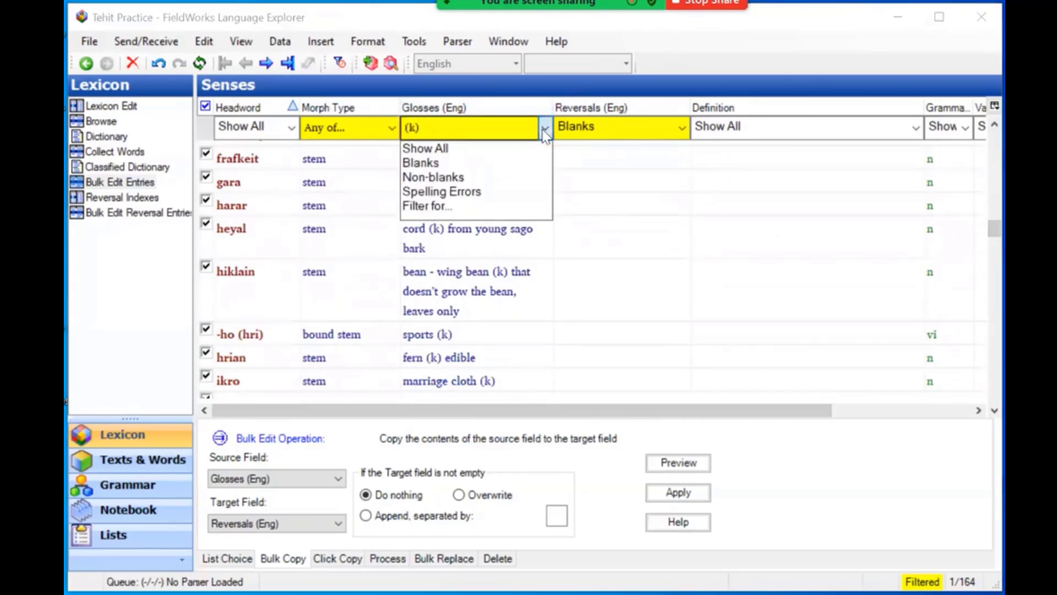
{"action": "left_click", "coordinate": [451, 206]}
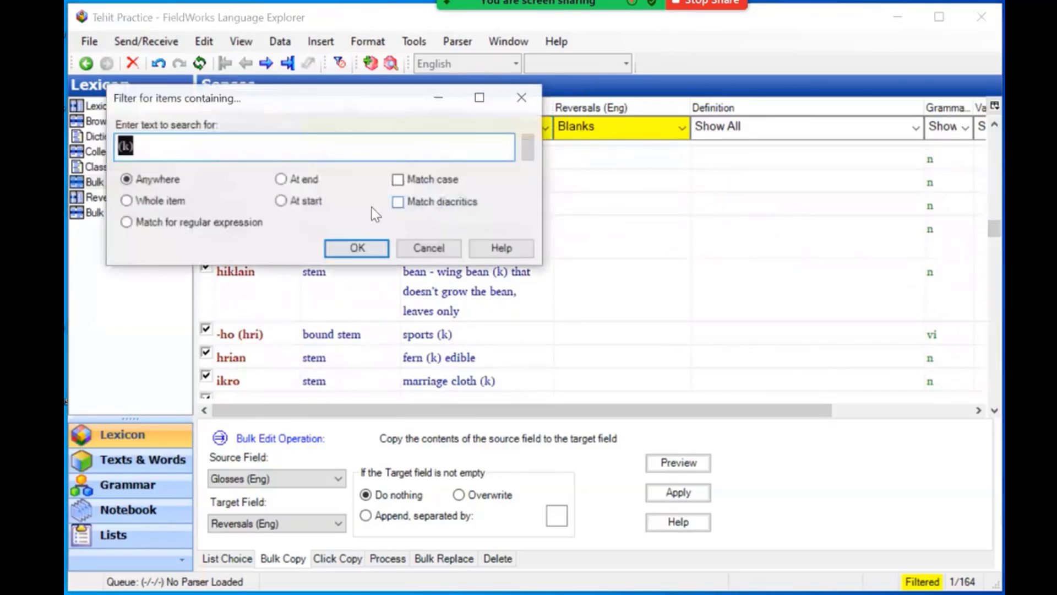
{"action": "left_click", "coordinate": [135, 148]}
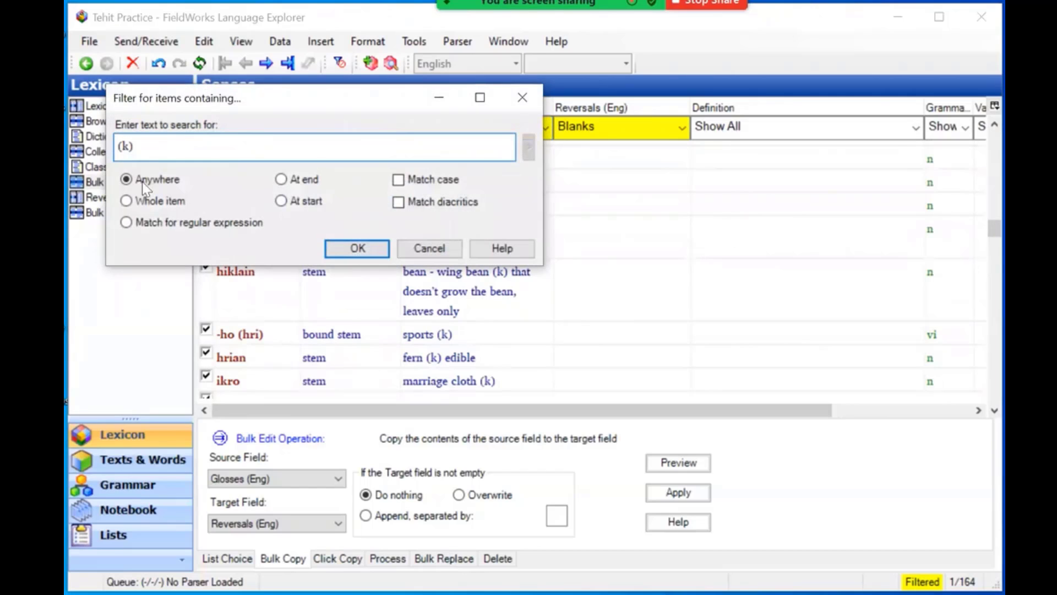
{"action": "left_click", "coordinate": [126, 223]}
{"action": "key", "text": "Left"}
{"action": "type", "text": "\\"}
{"action": "key", "text": "Left"}
{"action": "key", "text": "Left"}
{"action": "key", "text": "Left"}
{"action": "type", "text": "\\"}
{"action": "key", "text": "Right"}
{"action": "key", "text": "Right"}
{"action": "key", "text": "Right"}
{"action": "key", "text": "Right"}
Append the end-of-line anchor to make the glosses pattern \(k\)$, and apply the filter
{"action": "left_click", "coordinate": [529, 147]}
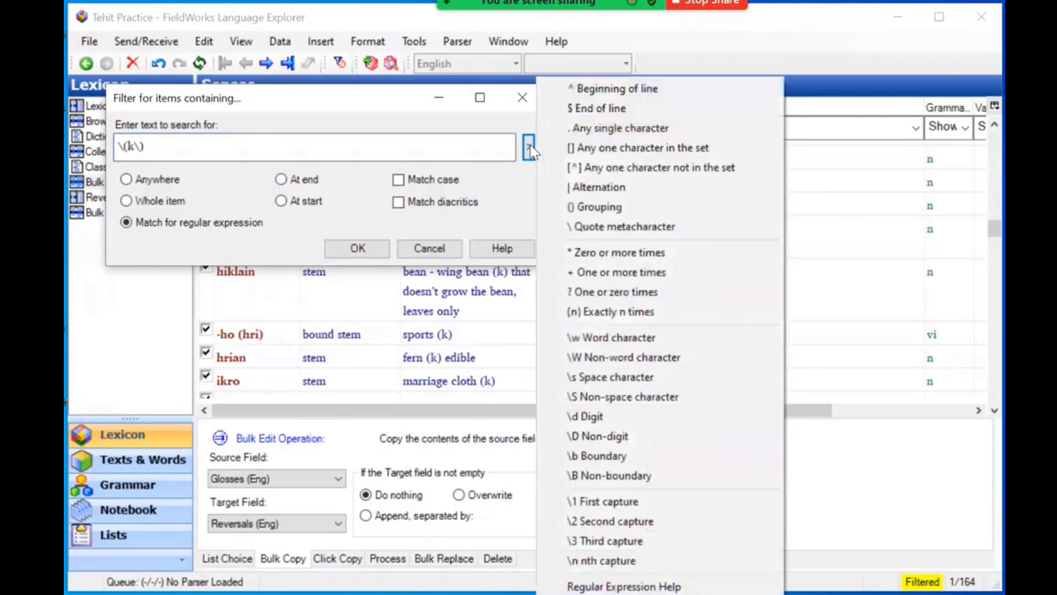
{"action": "left_click", "coordinate": [593, 114]}
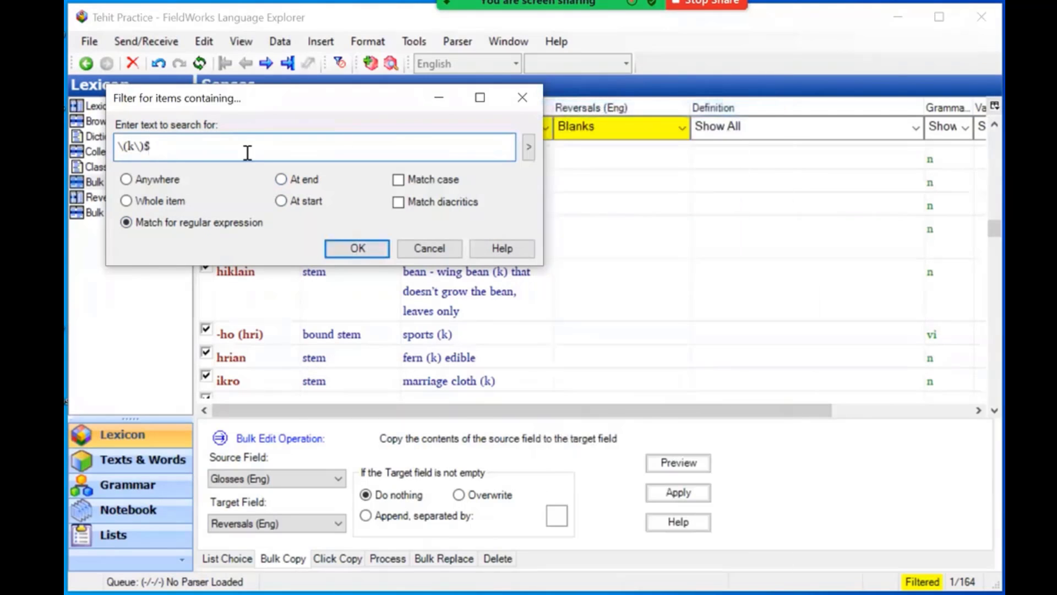
{"action": "left_click", "coordinate": [356, 248]}
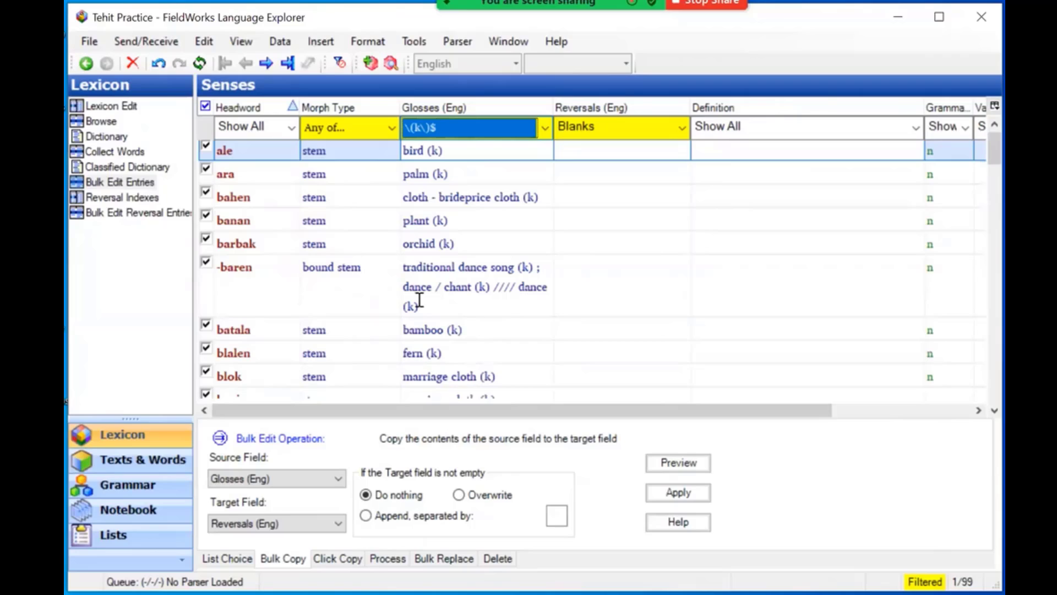
Exclude the entries -baren, bahen and ilit from the bulk copy by unchecking them
{"action": "left_click", "coordinate": [207, 265]}
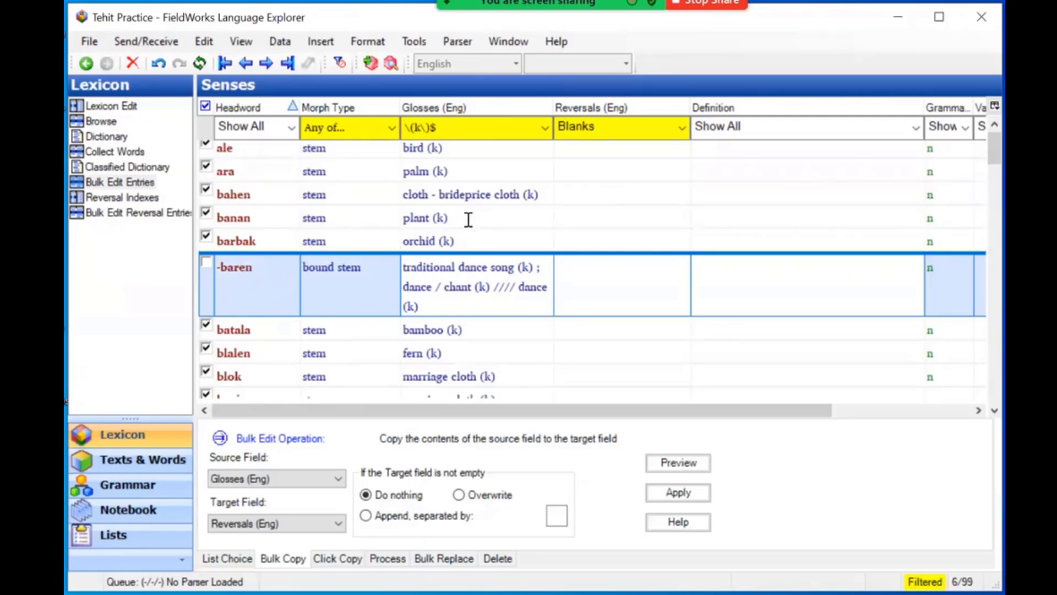
{"action": "left_click", "coordinate": [207, 190]}
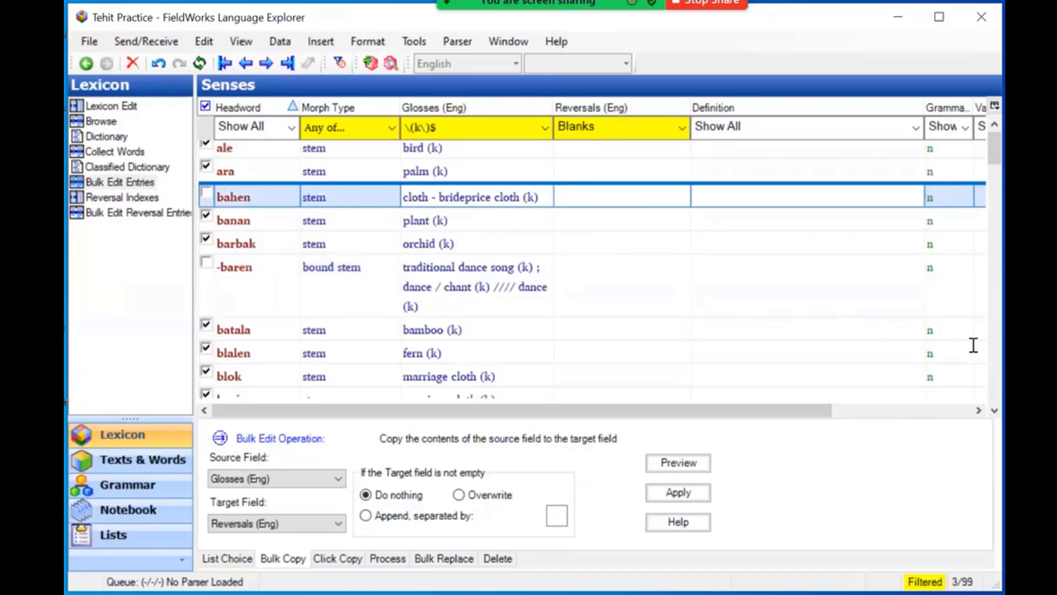
{"action": "scroll", "coordinate": [997, 355], "scroll_direction": "down", "scroll_amount": 1}
{"action": "scroll", "coordinate": [1000, 359], "scroll_direction": "down", "scroll_amount": 3}
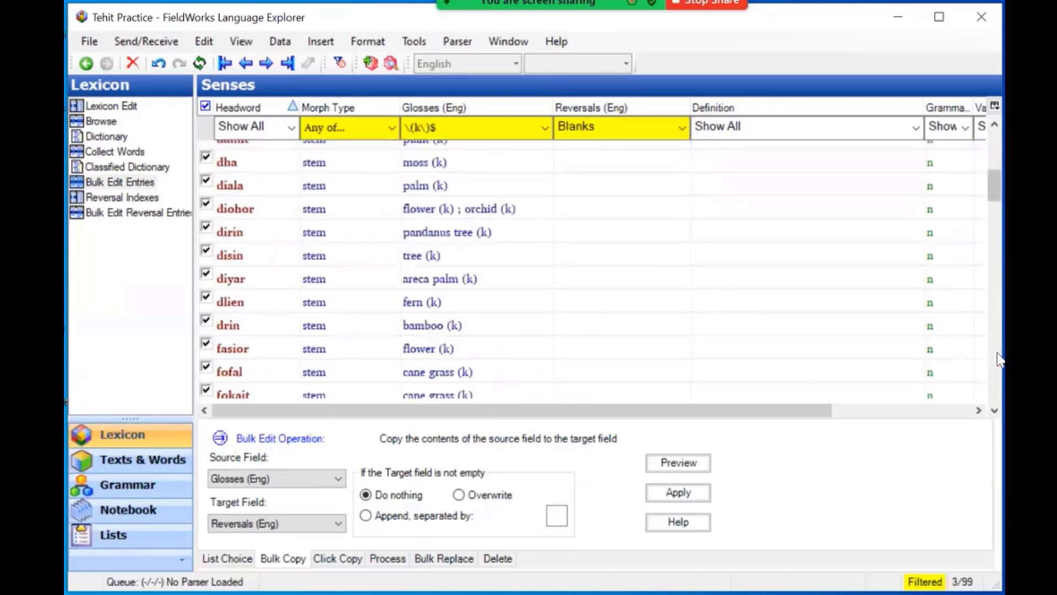
{"action": "scroll", "coordinate": [1000, 359], "scroll_direction": "down", "scroll_amount": 7}
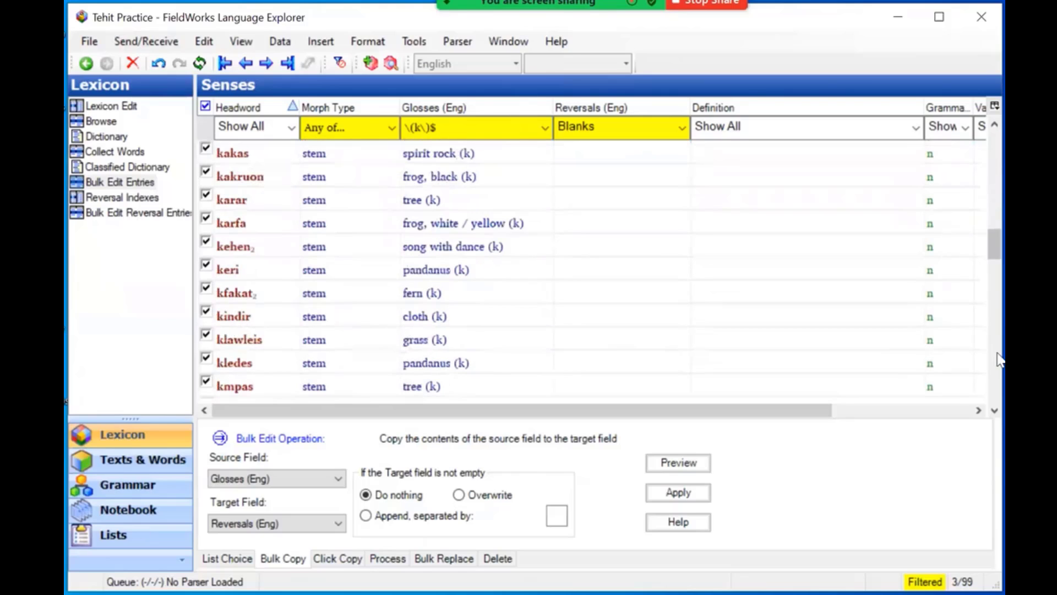
{"action": "left_click_drag", "start_coordinate": [996, 230], "coordinate": [996, 199]}
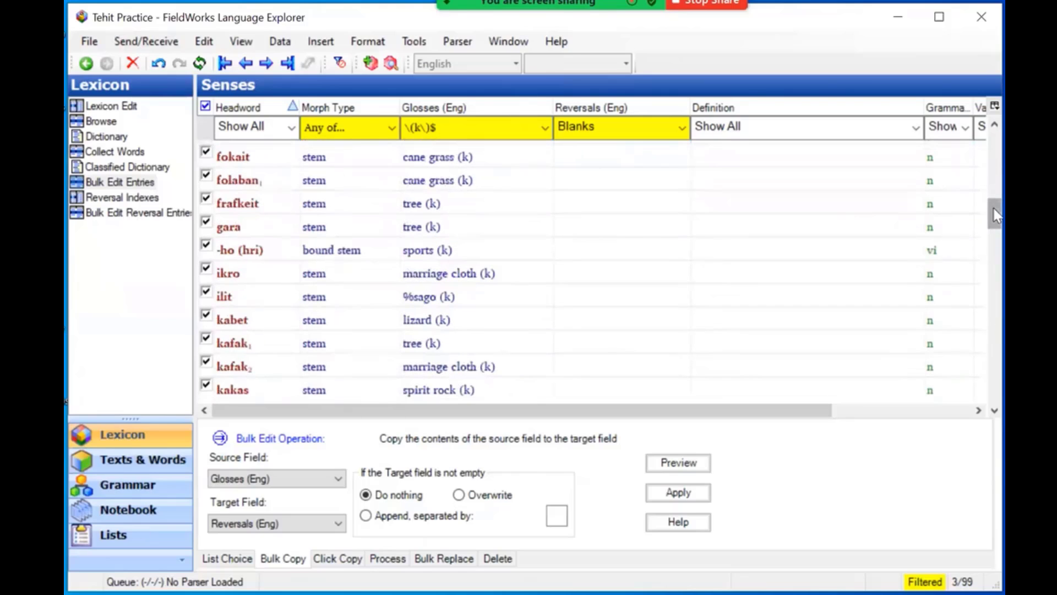
{"action": "left_click", "coordinate": [206, 292]}
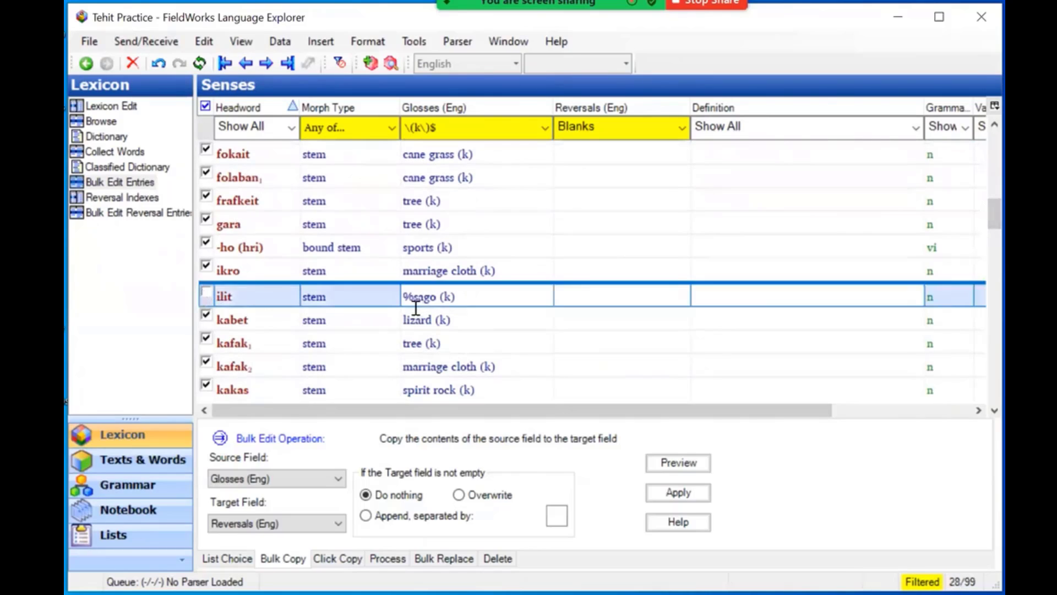
Uncheck the stem orok and the bound stem -orok, whose glosses hold several senses separated by semicolons
{"action": "left_click", "coordinate": [995, 373]}
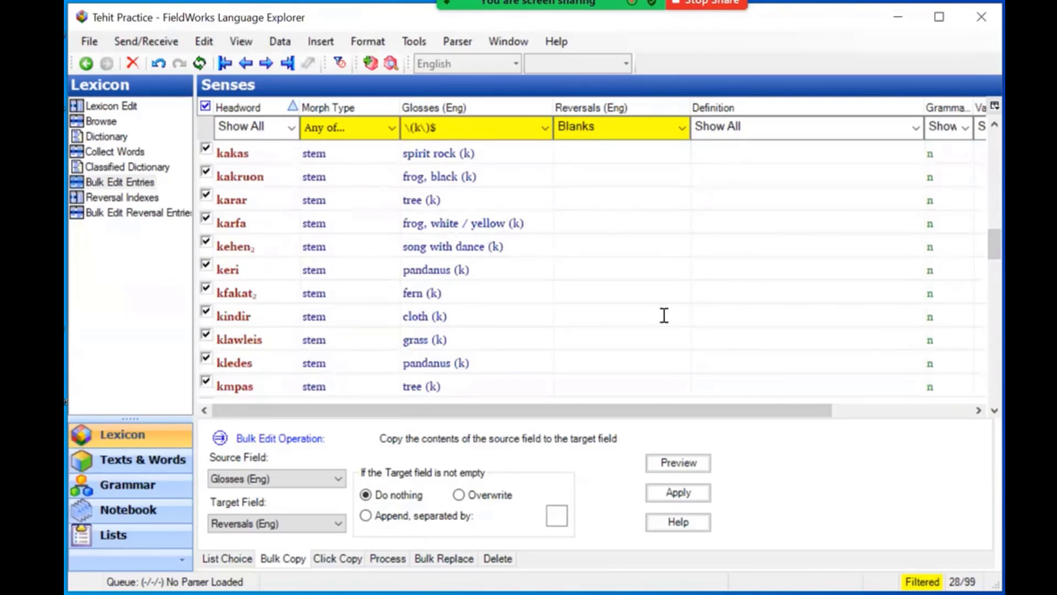
{"action": "scroll", "coordinate": [999, 364], "scroll_direction": "up", "scroll_amount": 1}
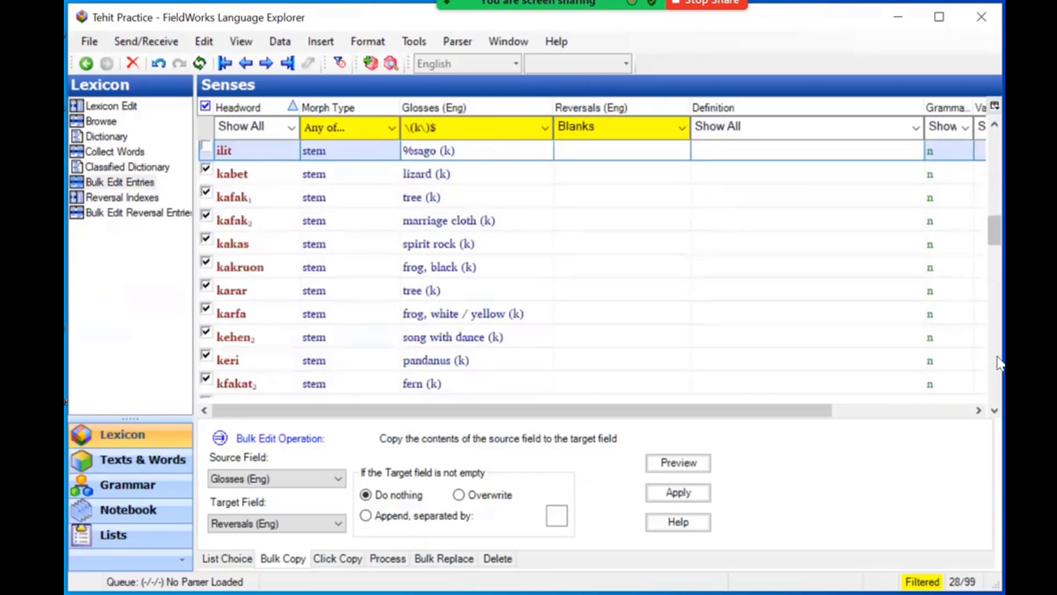
{"action": "scroll", "coordinate": [999, 364], "scroll_direction": "down", "scroll_amount": 3}
{"action": "scroll", "coordinate": [1000, 364], "scroll_direction": "down", "scroll_amount": 3}
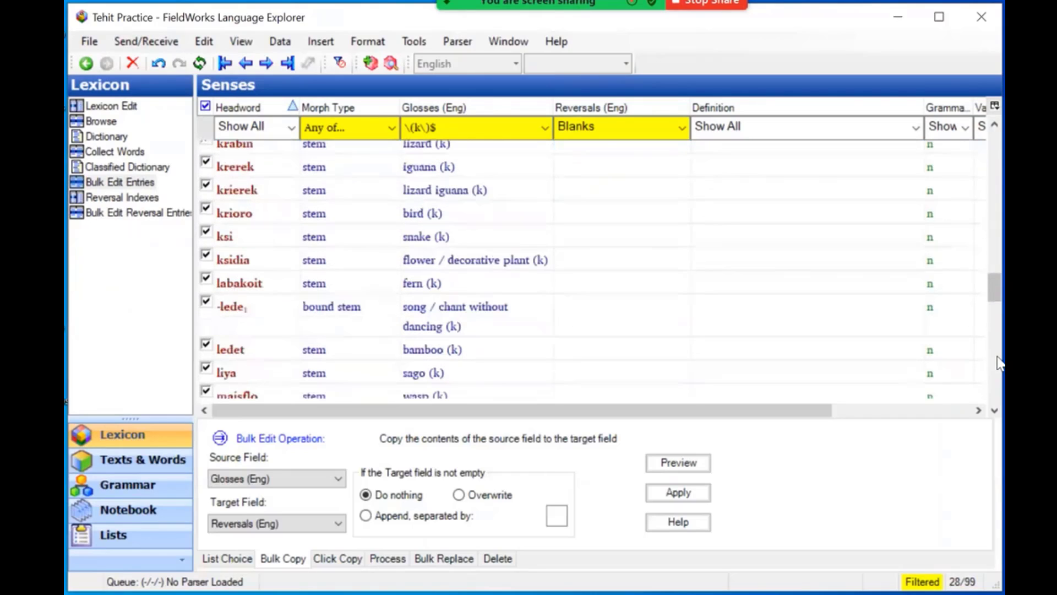
{"action": "left_click_drag", "start_coordinate": [997, 295], "coordinate": [1003, 330]}
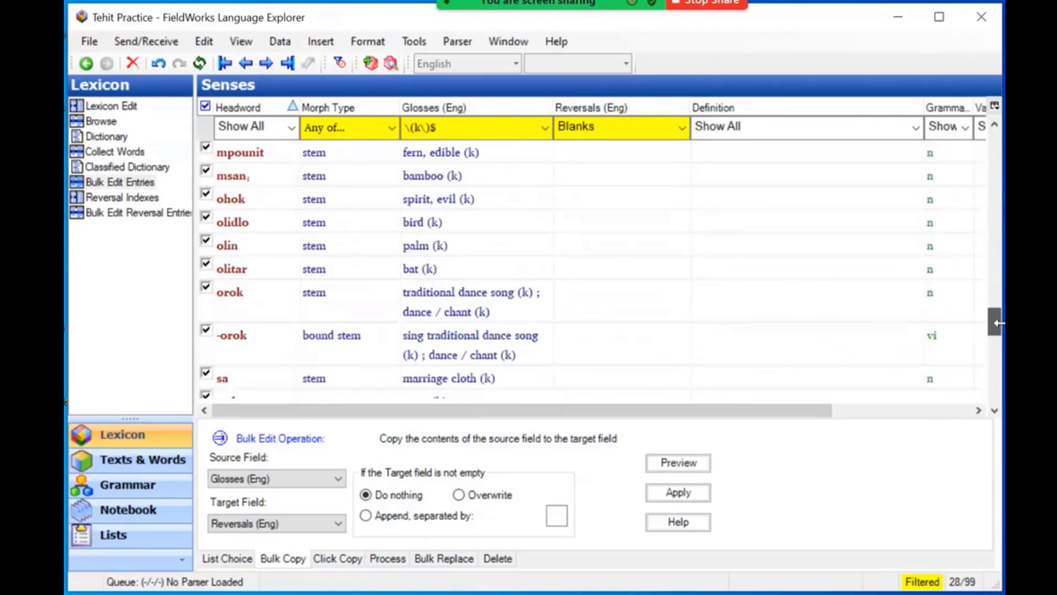
{"action": "left_click", "coordinate": [206, 288]}
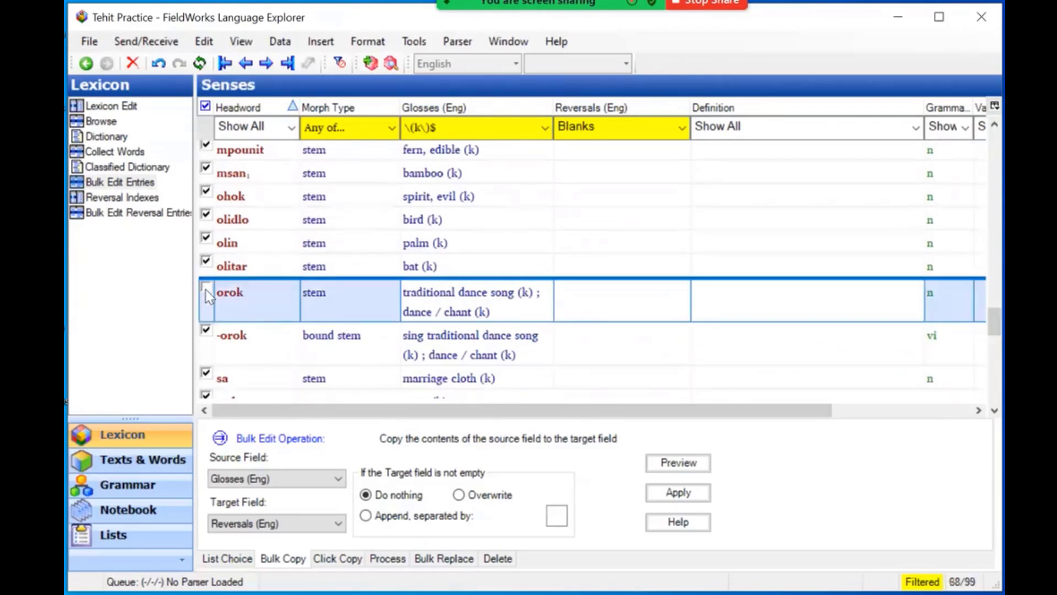
{"action": "left_click", "coordinate": [207, 332]}
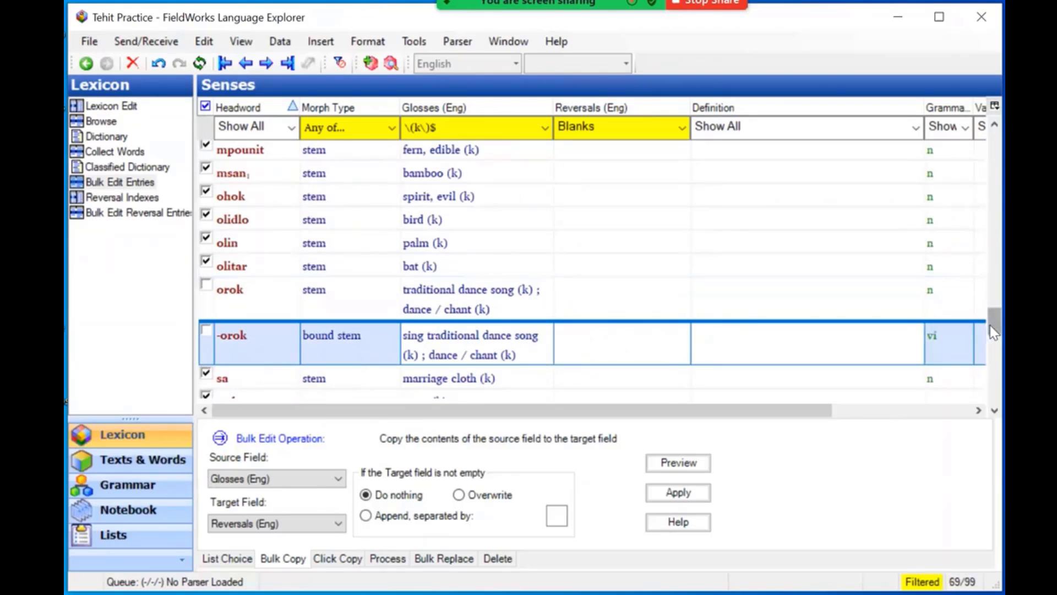
Uncheck the entries sak₁ (sedge grass) and the stem tihor to leave them out of the bulk copy
{"action": "left_click_drag", "start_coordinate": [995, 332], "coordinate": [998, 356]}
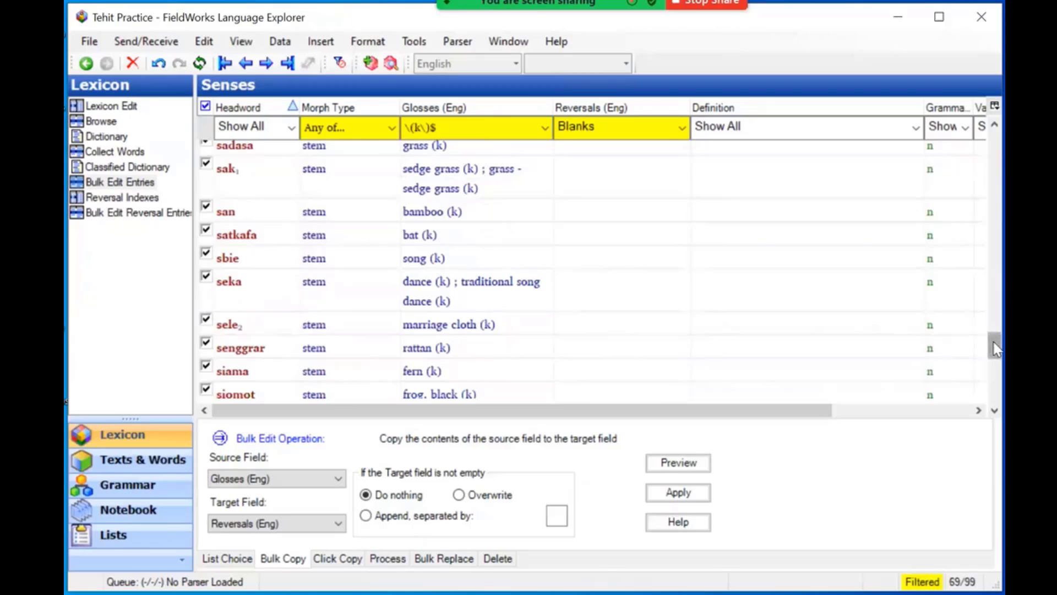
{"action": "left_click", "coordinate": [207, 164]}
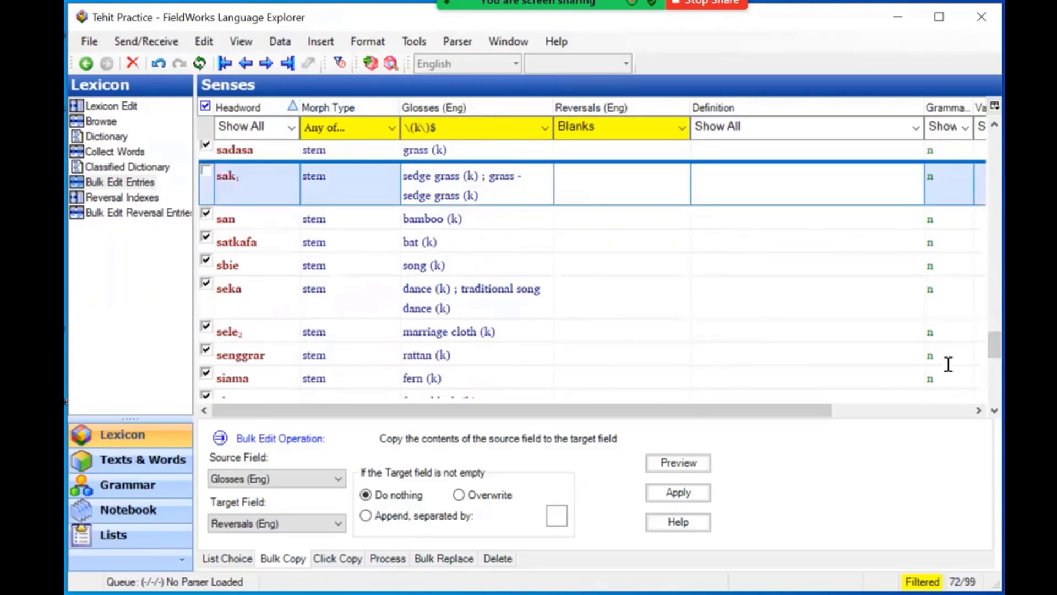
{"action": "left_click_drag", "start_coordinate": [995, 352], "coordinate": [999, 389]}
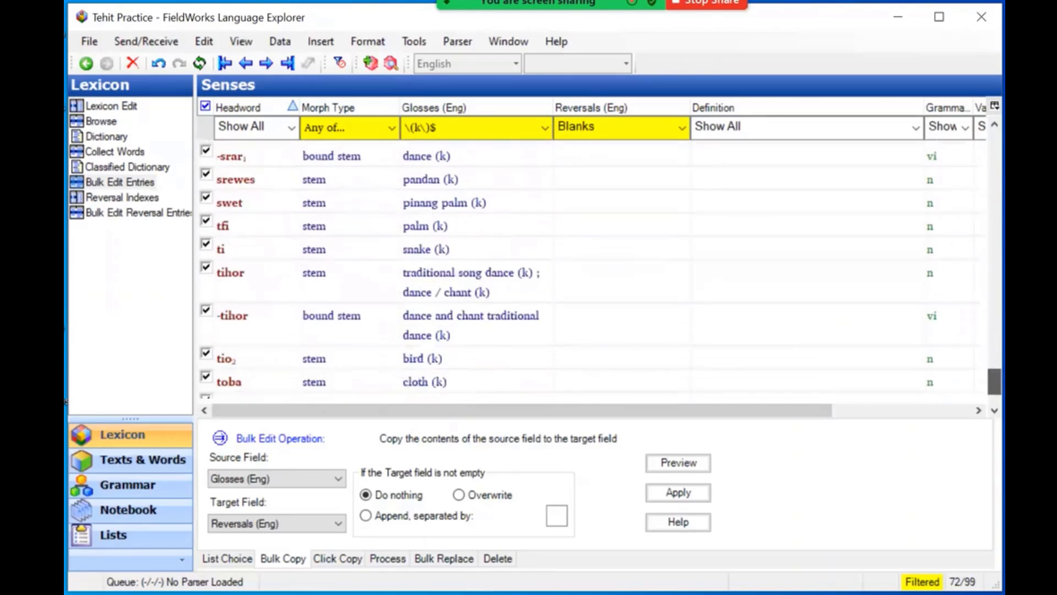
{"action": "left_click", "coordinate": [206, 268]}
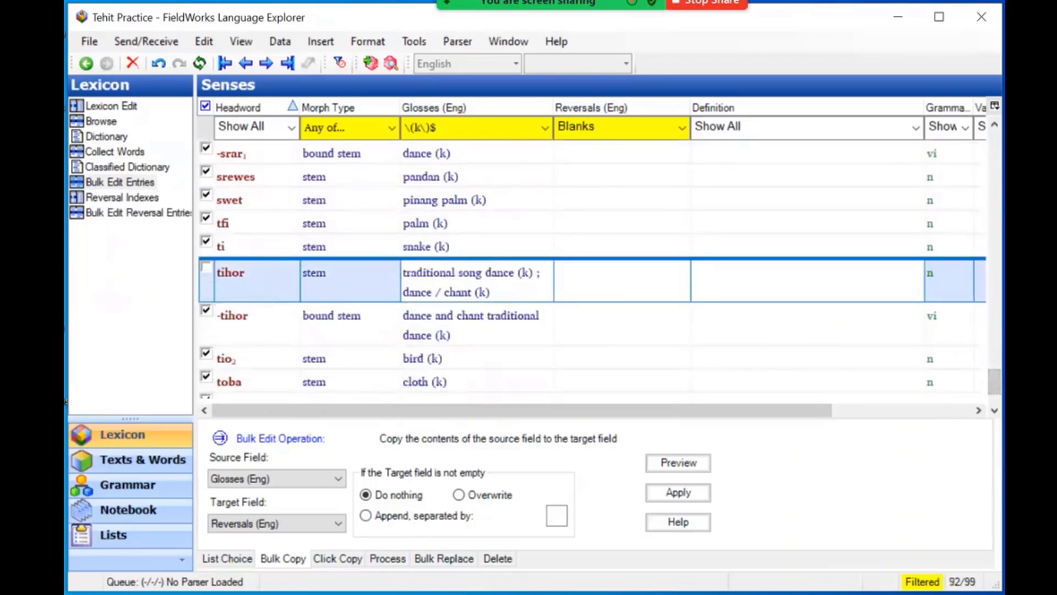
Preview and apply the bulk copy of Glosses (Eng) into Reversals (Eng) for the checked entries
{"action": "left_click_drag", "start_coordinate": [991, 379], "coordinate": [995, 401]}
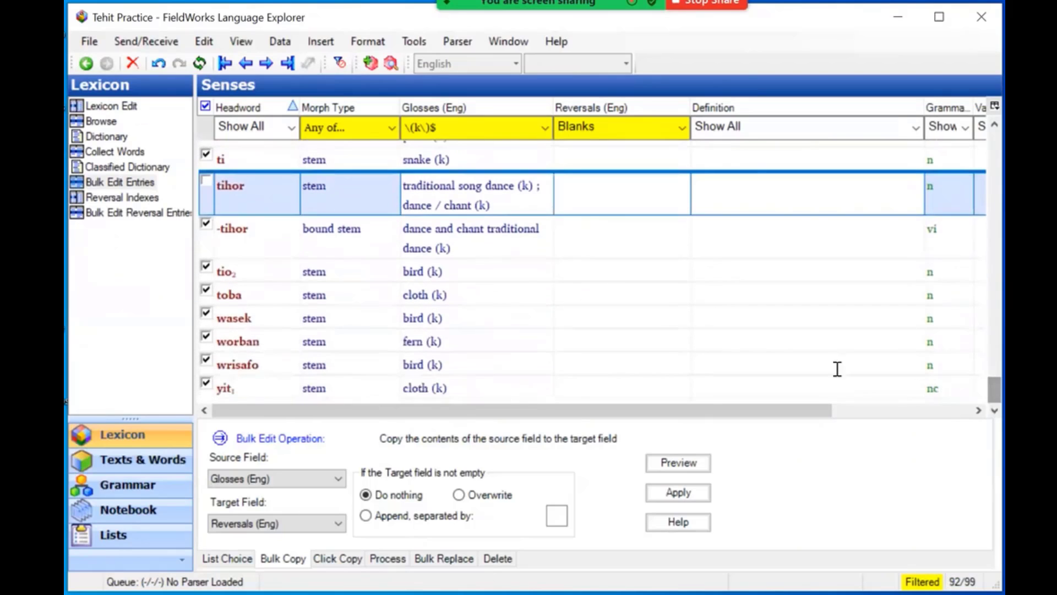
{"action": "left_click", "coordinate": [679, 463]}
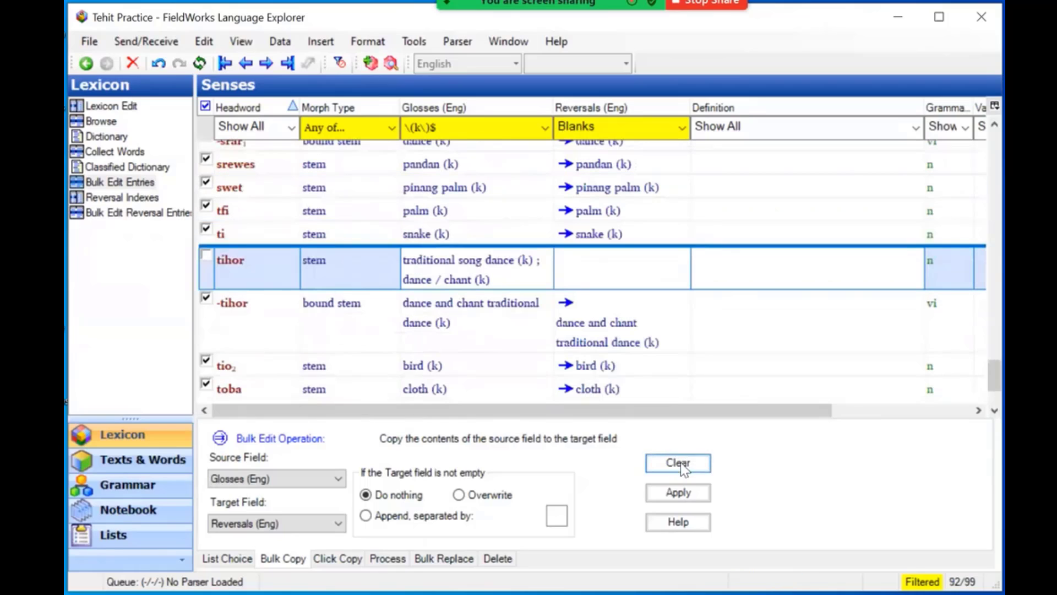
{"action": "left_click", "coordinate": [681, 495]}
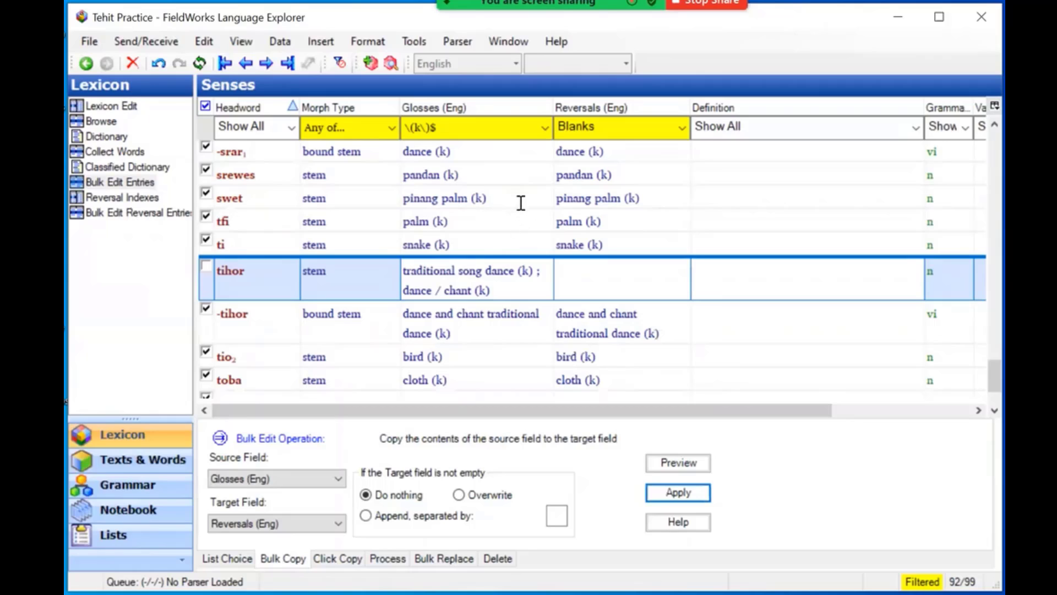
Filter Reversals (Eng) to non-blanks and Glosses (Eng) to items containing ";" anywhere instead of by regular expression
{"action": "left_click", "coordinate": [683, 130]}
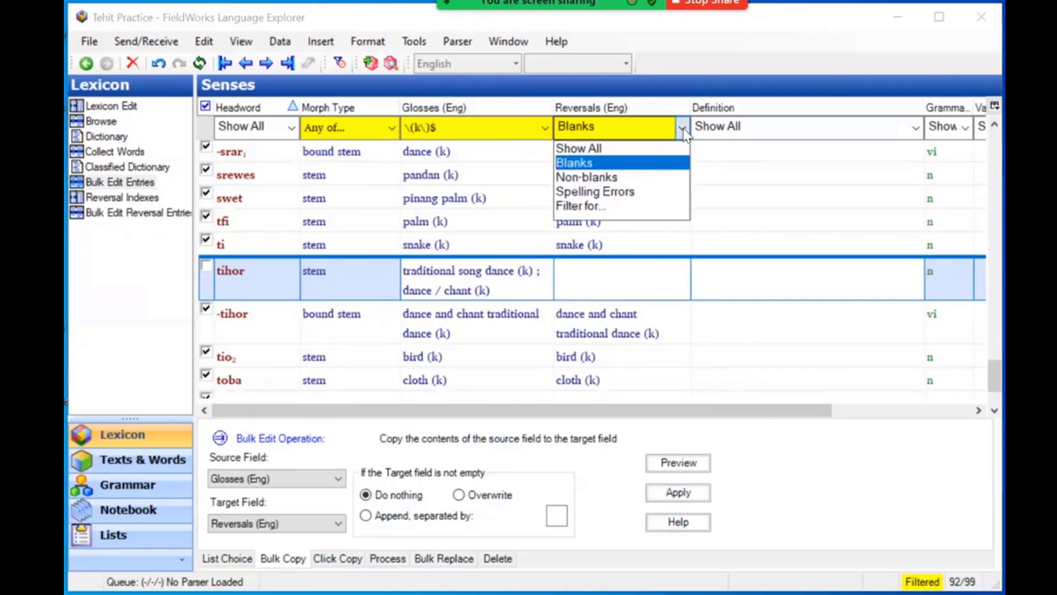
{"action": "left_click", "coordinate": [617, 177]}
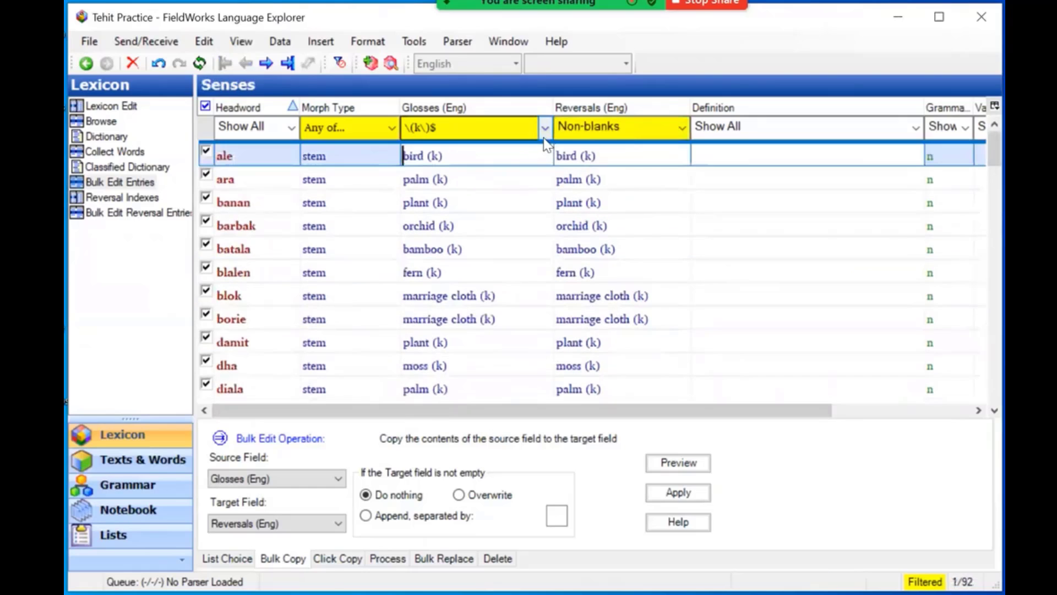
{"action": "left_click", "coordinate": [545, 127]}
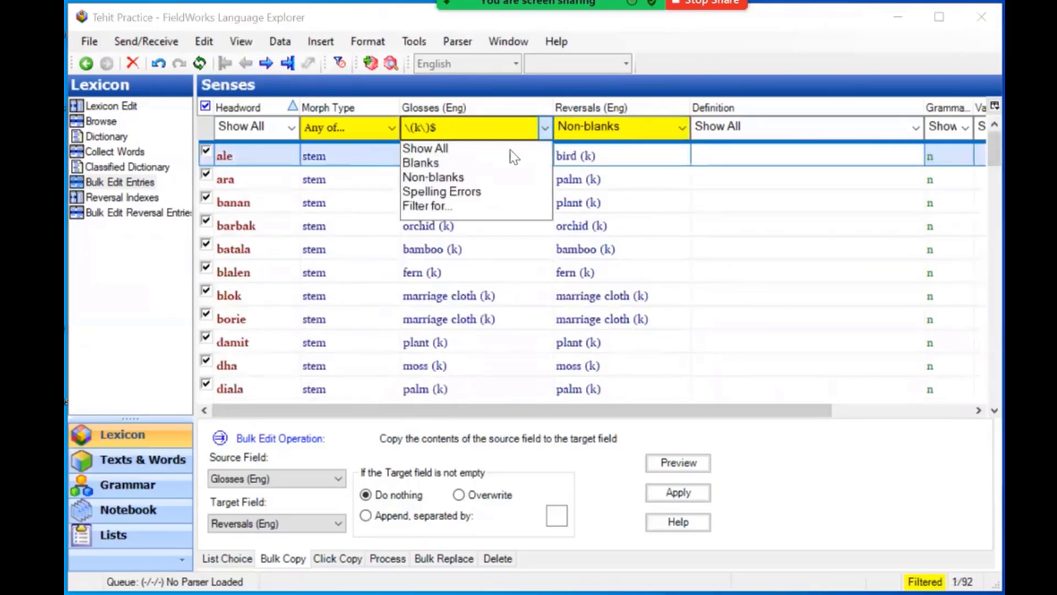
{"action": "left_click", "coordinate": [463, 206]}
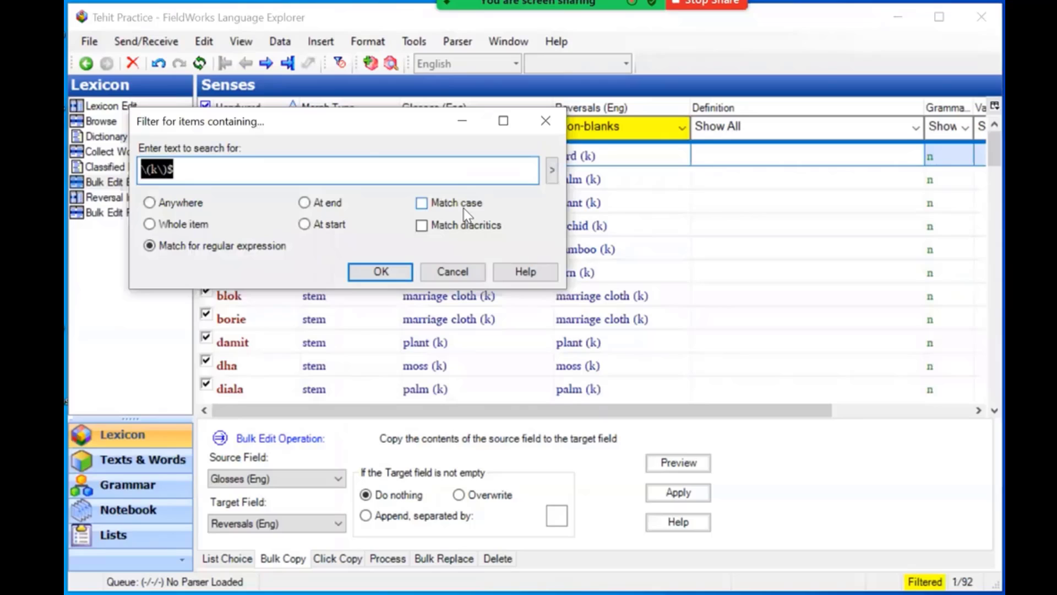
{"action": "key", "text": "BackSpace"}
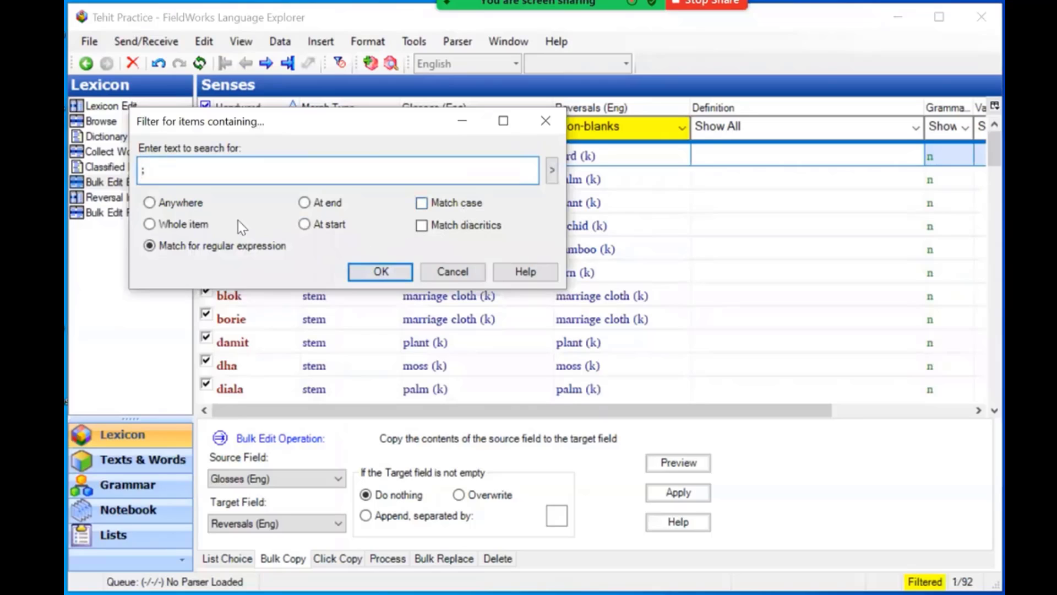
{"action": "left_click", "coordinate": [157, 205]}
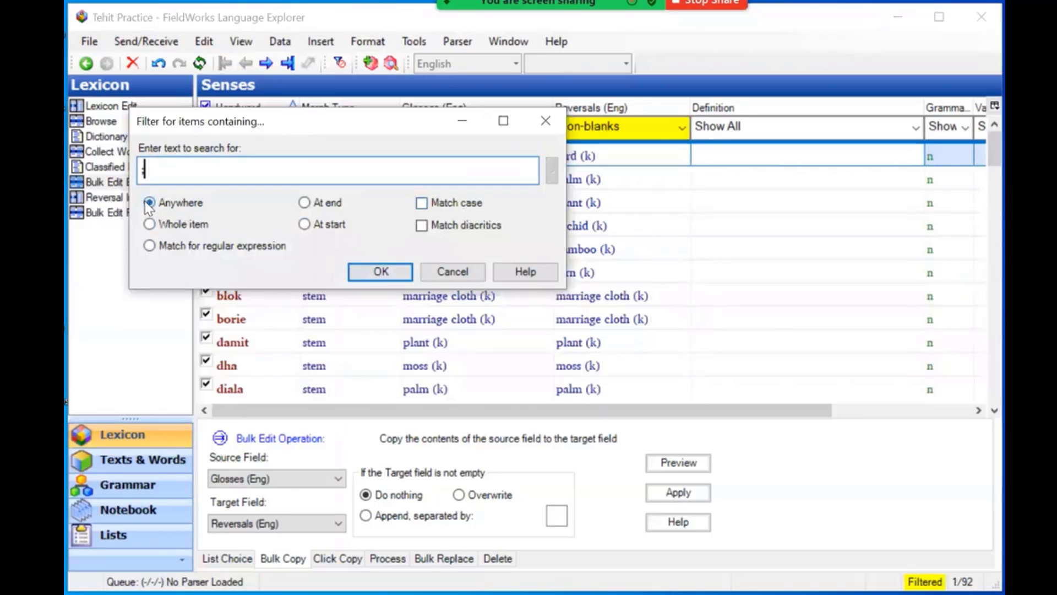
{"action": "left_click", "coordinate": [379, 272]}
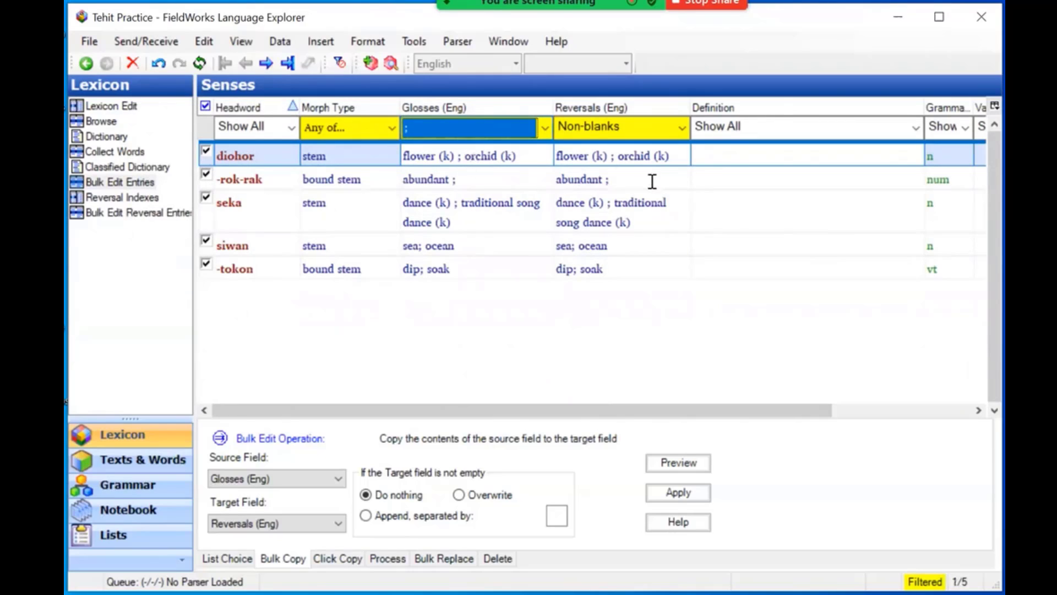
Show the diohor entry in the lexicon and follow its English reversal entry flower (k) into the reversal index
{"action": "left_click", "coordinate": [435, 156]}
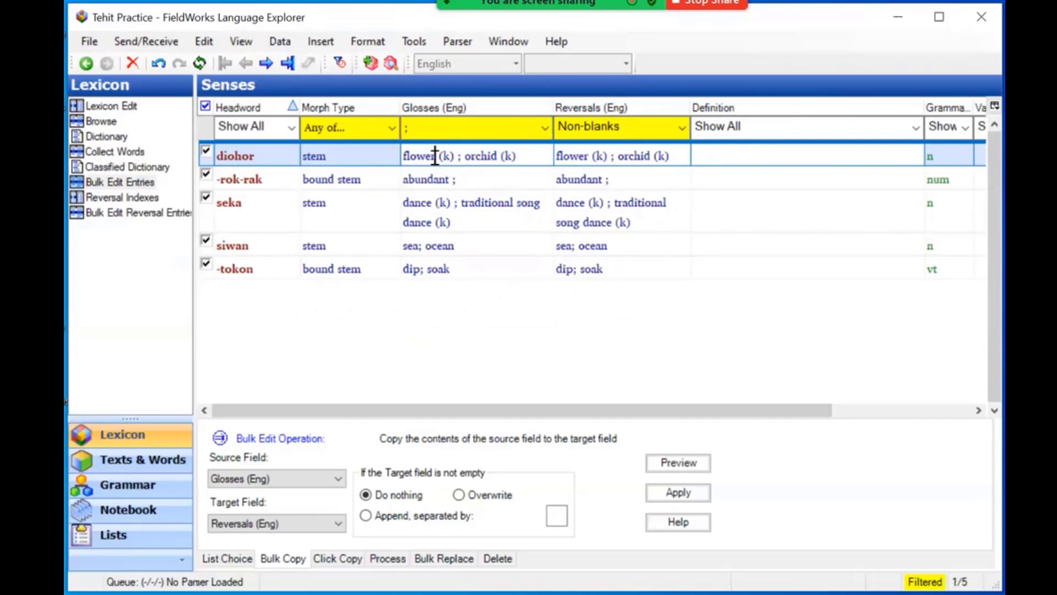
{"action": "right_click", "coordinate": [435, 156]}
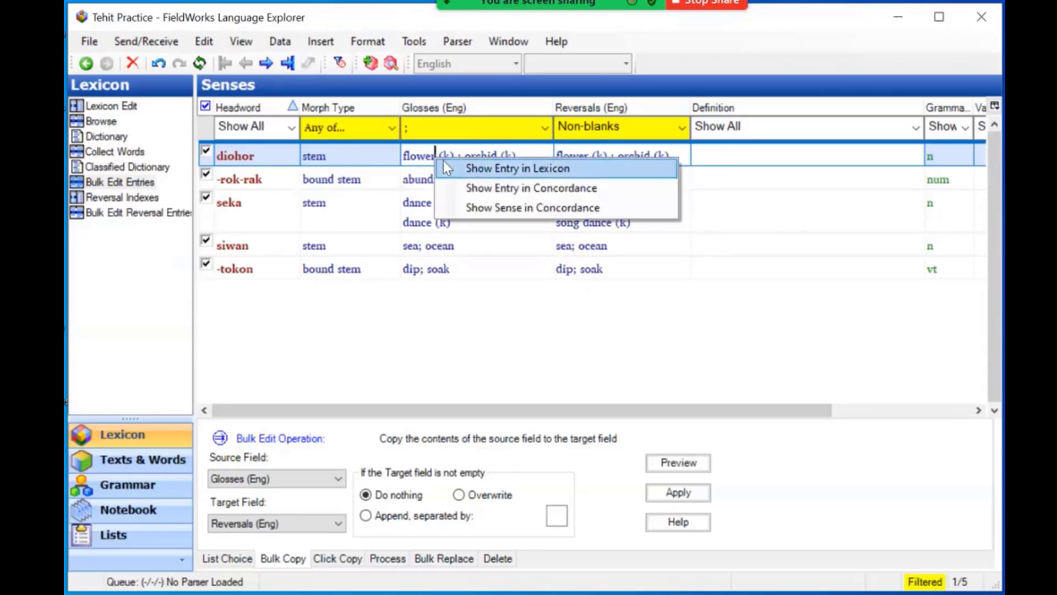
{"action": "left_click", "coordinate": [484, 170]}
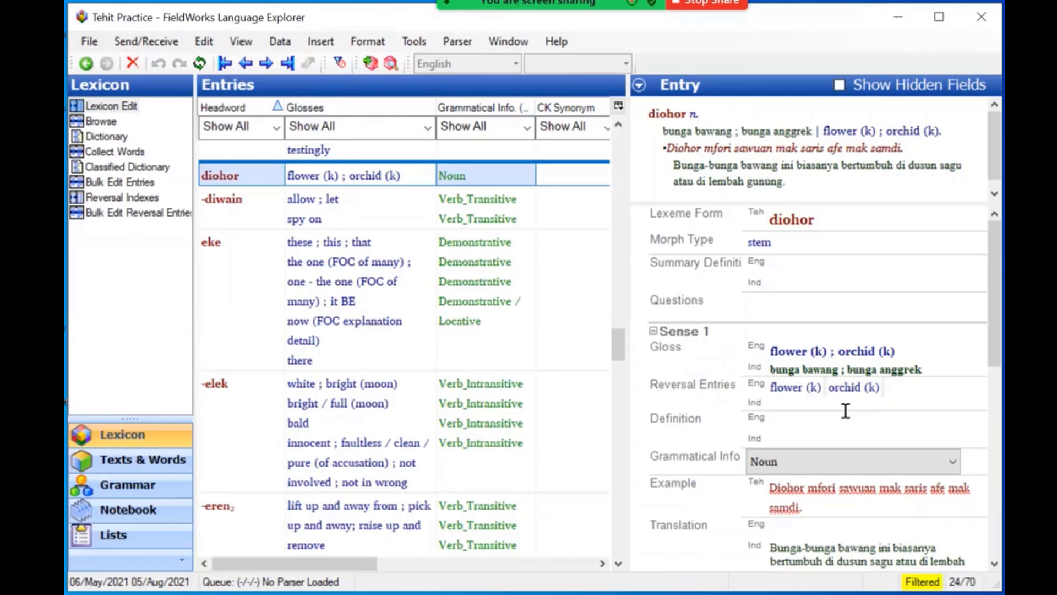
{"action": "left_click", "coordinate": [786, 387]}
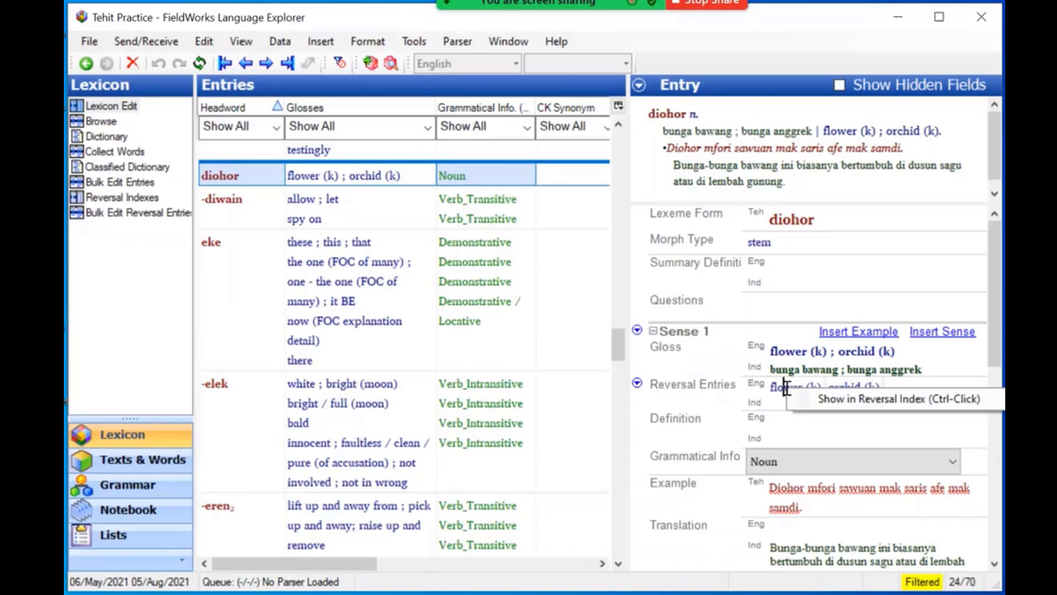
{"action": "left_click", "coordinate": [835, 397]}
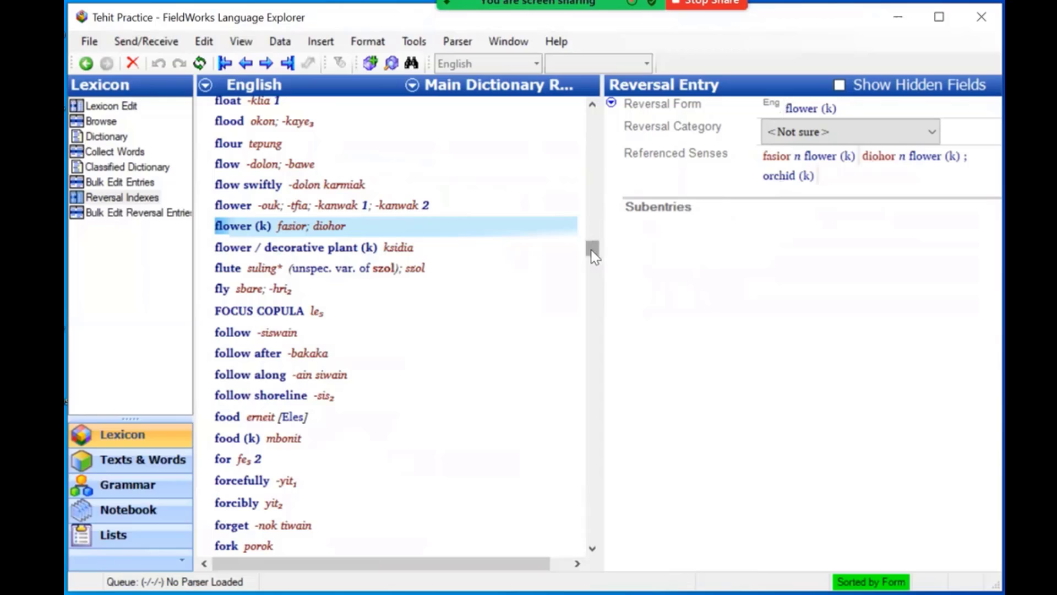
Find the reversal entry "orchid" in the English index and go to orchid (k)
{"action": "left_click", "coordinate": [392, 63]}
{"action": "type", "text": "orchid"}
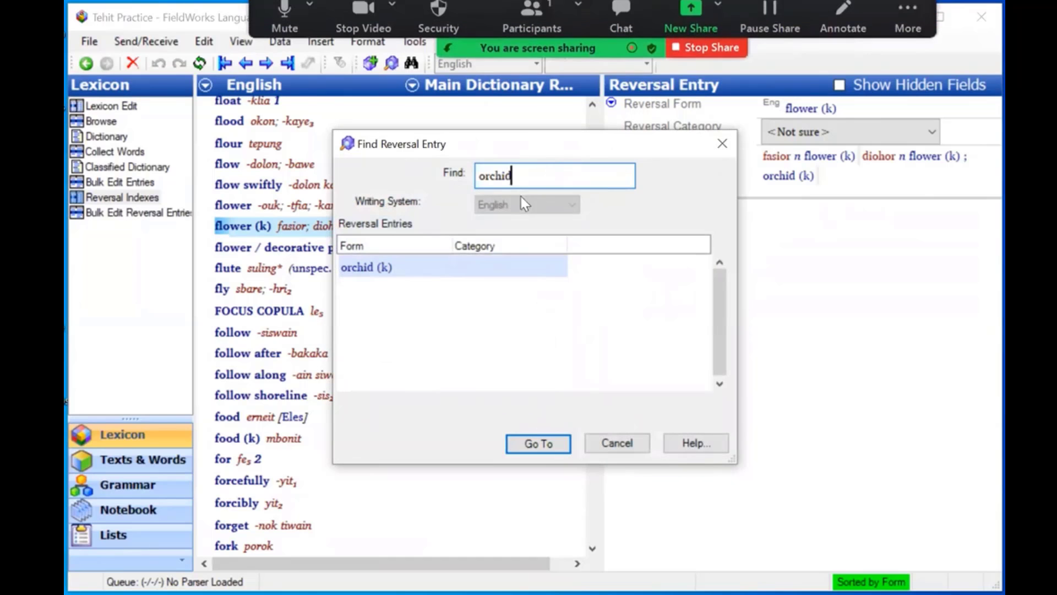
{"action": "left_click", "coordinate": [366, 270]}
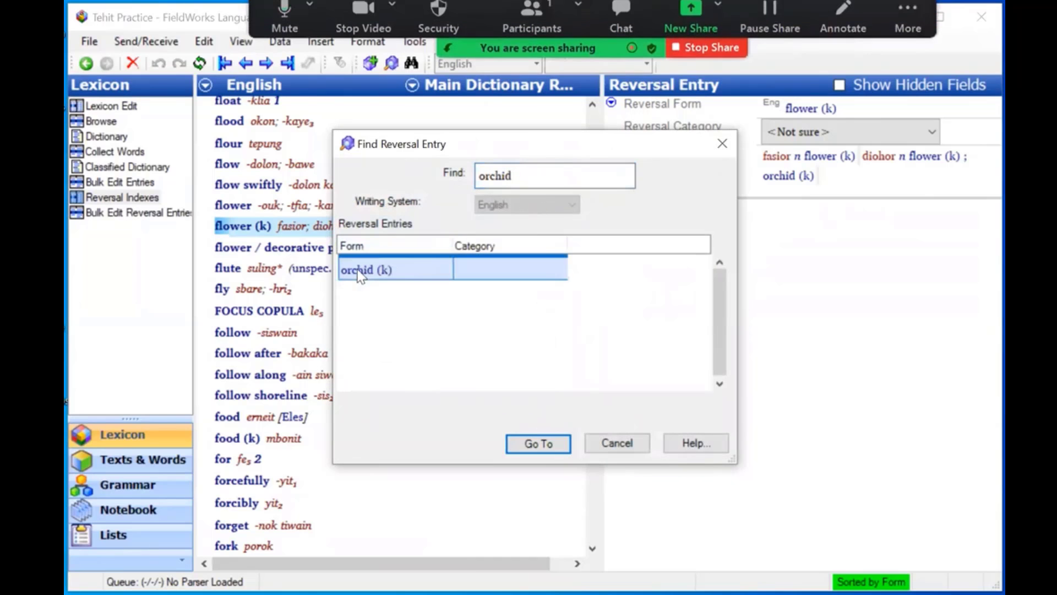
{"action": "left_click", "coordinate": [538, 444]}
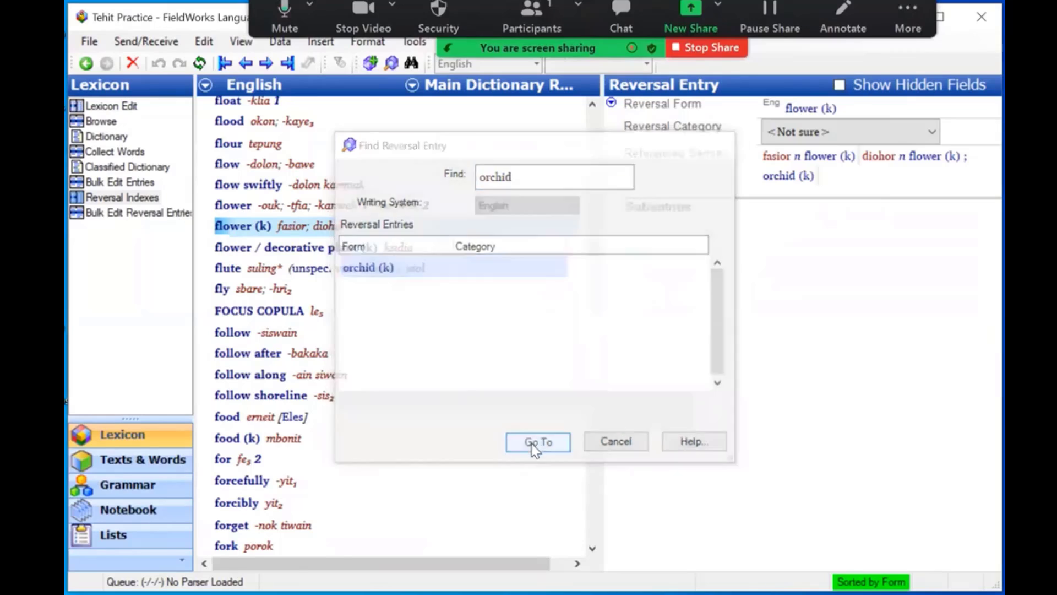